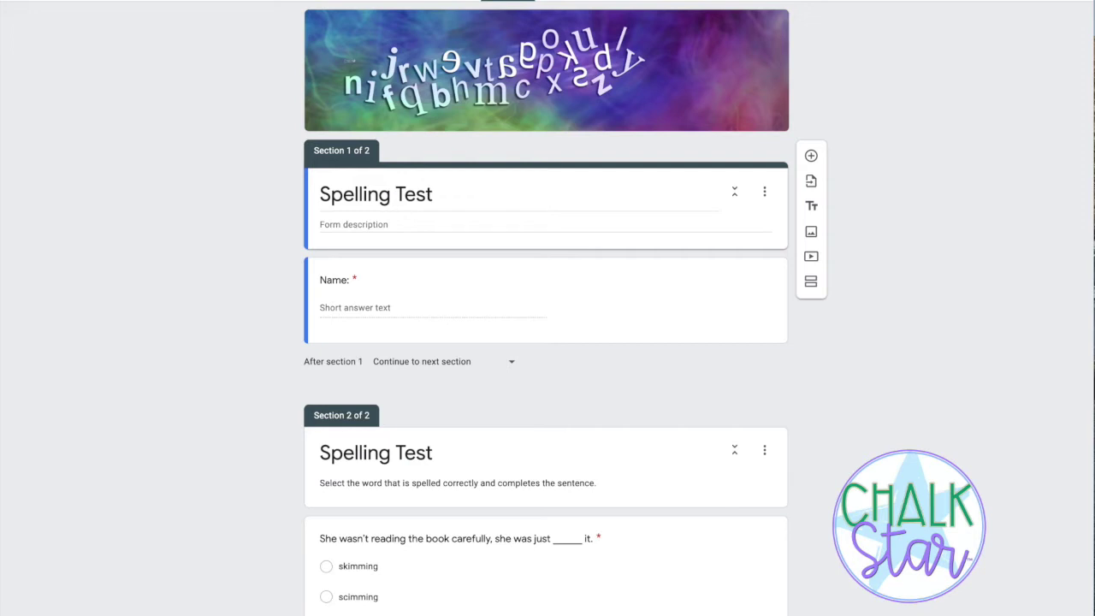
# Turn on the collection of email addresses in the form's general settings
pyautogui.click(546, 224)
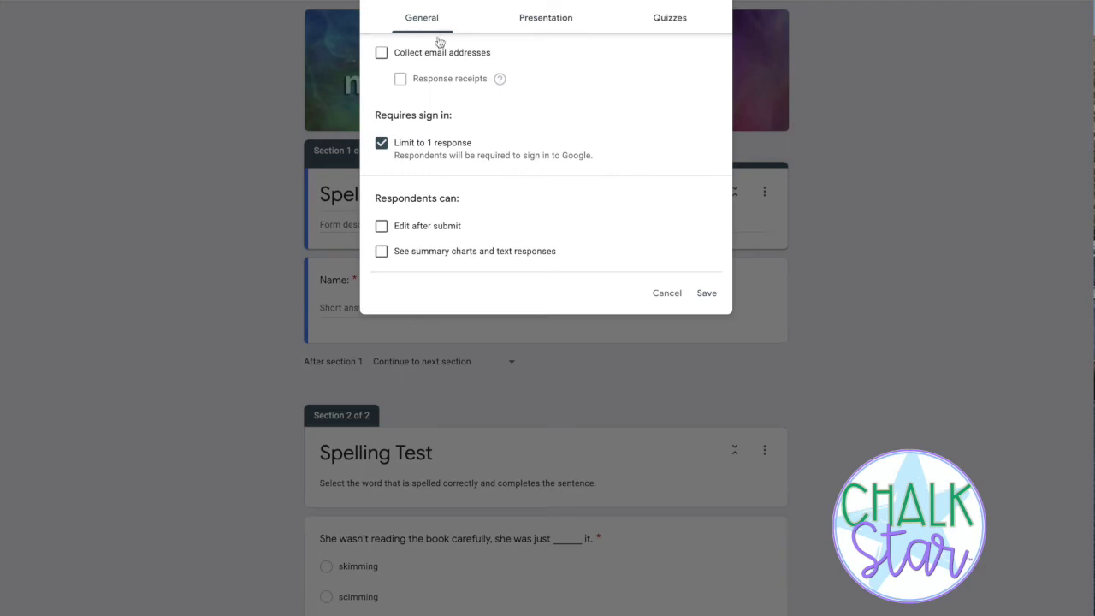
pyautogui.click(381, 54)
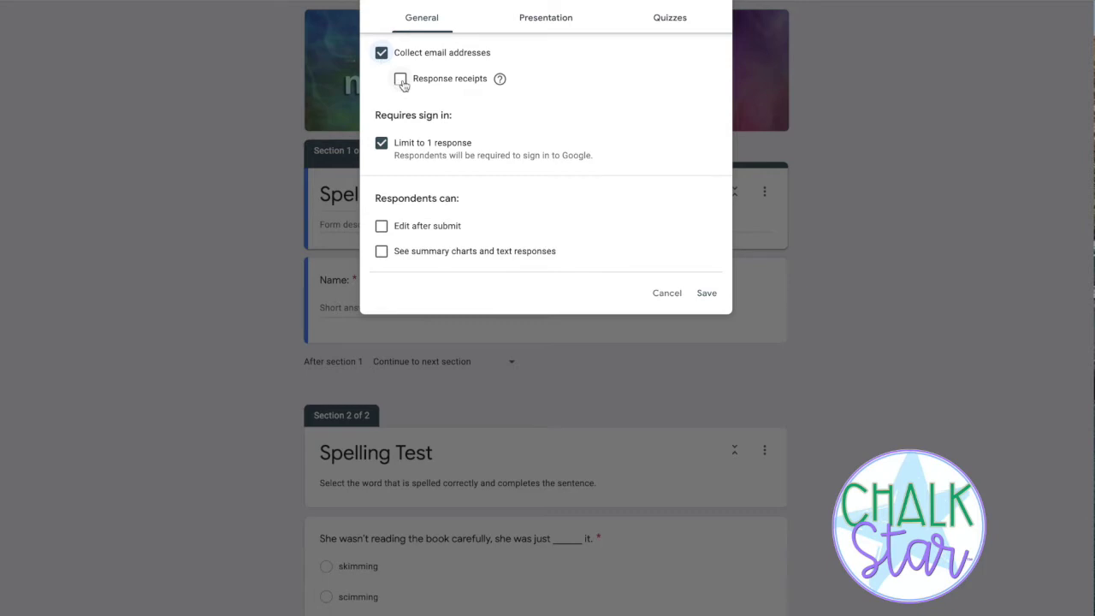
pyautogui.click(401, 80)
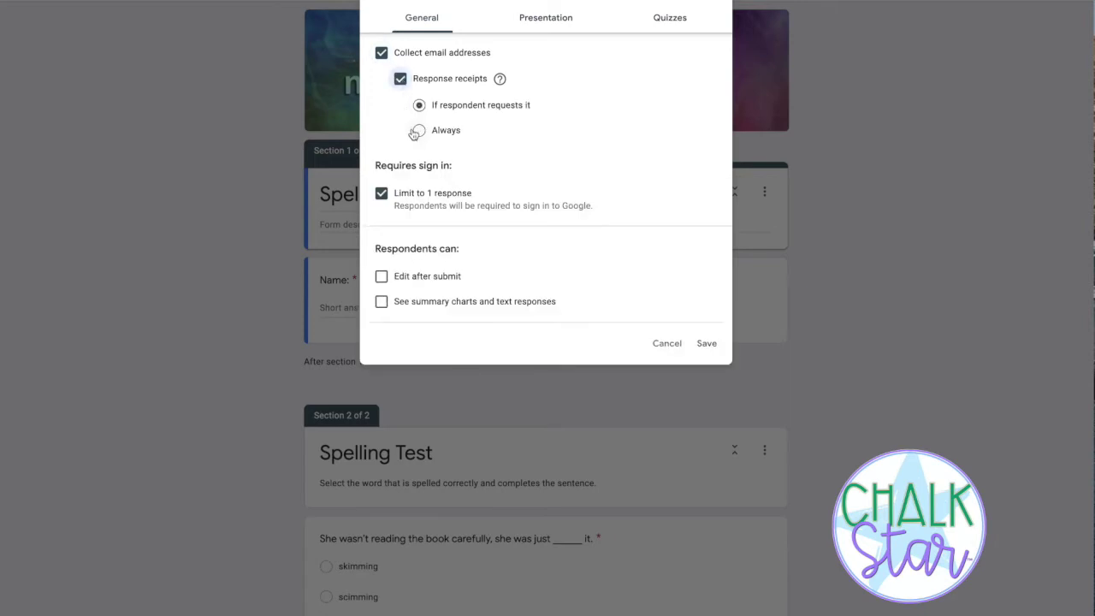
pyautogui.click(419, 131)
pyautogui.click(400, 82)
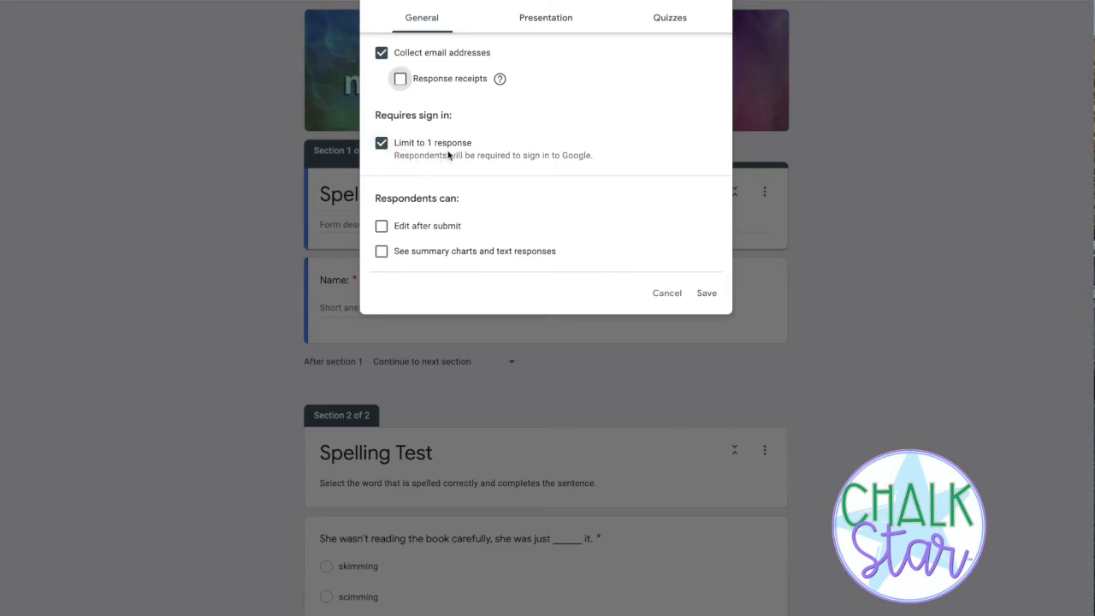
# Keep the form limited to 1 response per respondent and save the settings
pyautogui.click(381, 144)
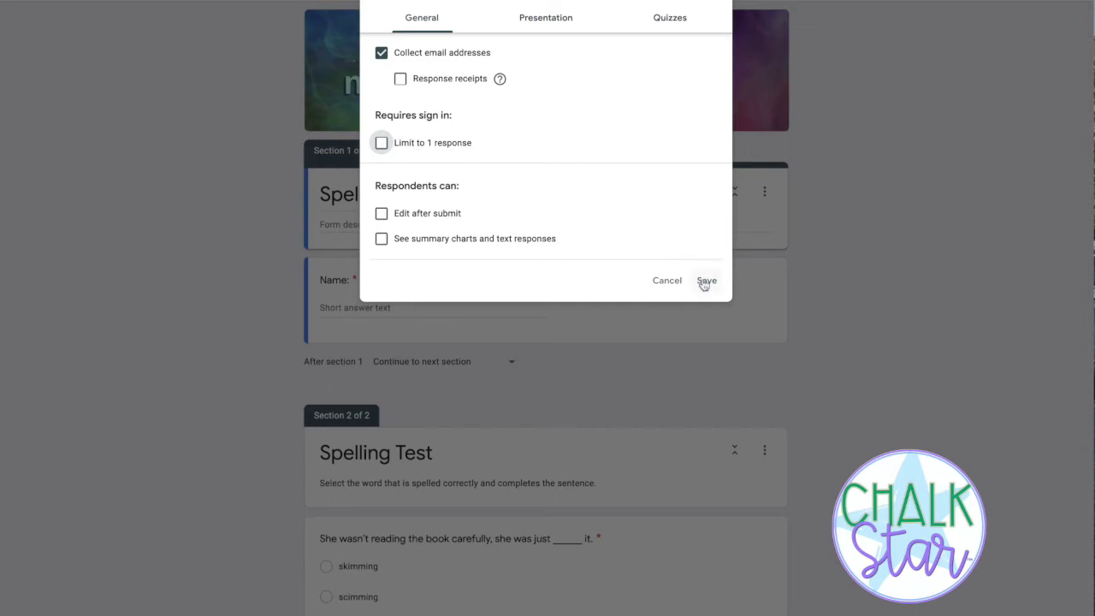
pyautogui.click(381, 143)
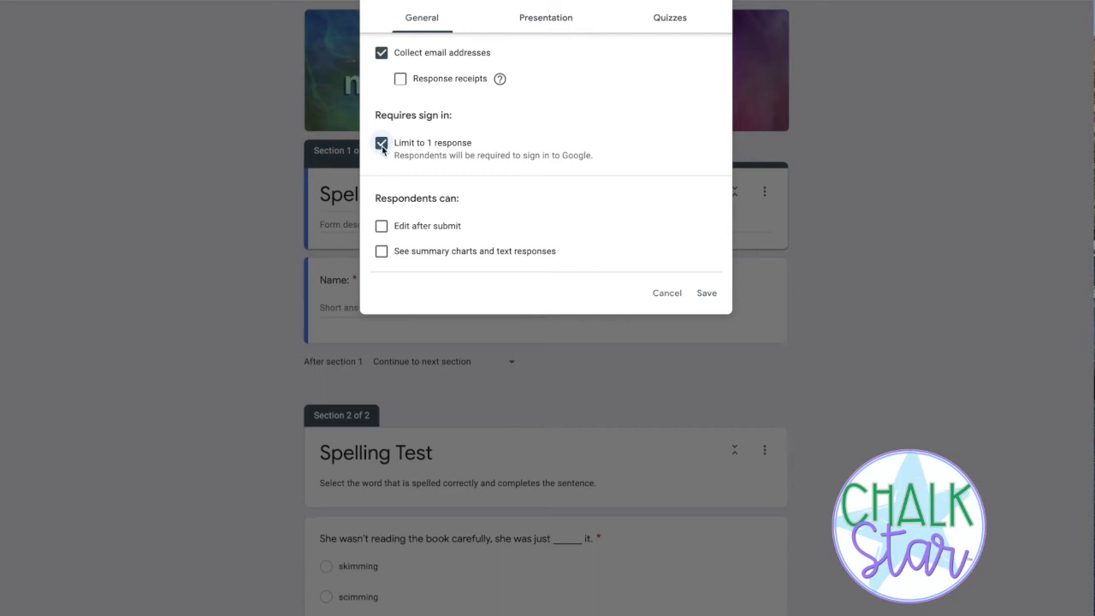
pyautogui.click(712, 298)
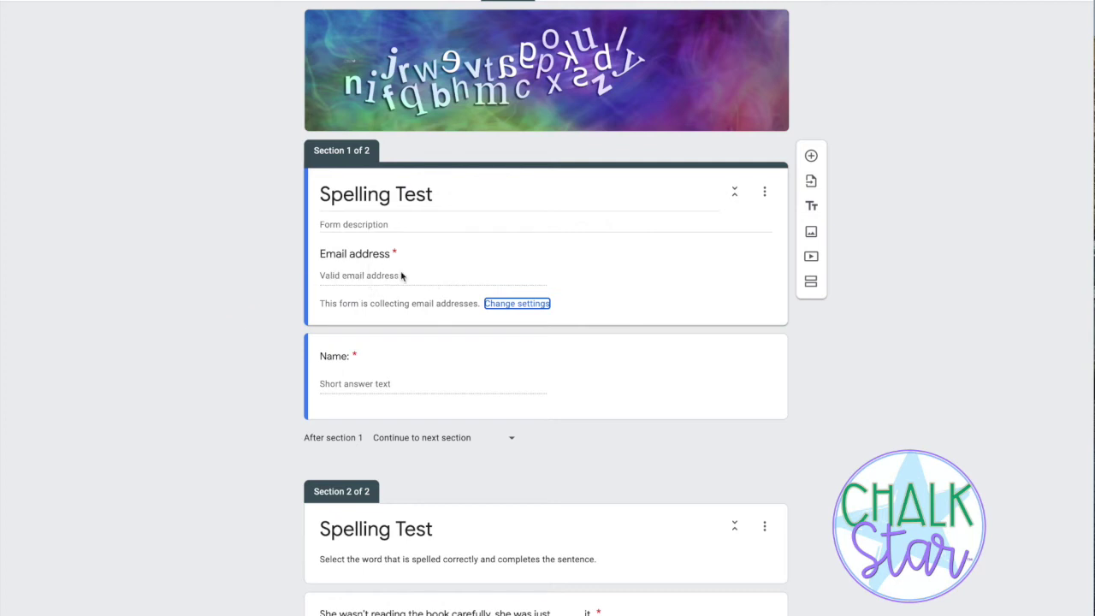
# Delete the Name question from section 1 of the form
pyautogui.click(338, 413)
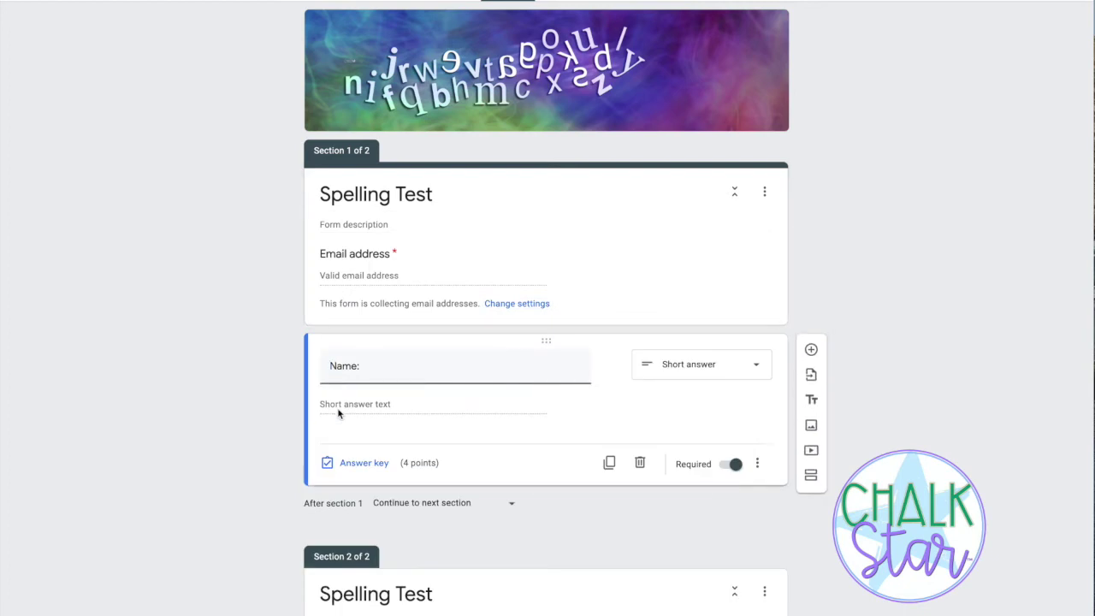
pyautogui.click(484, 465)
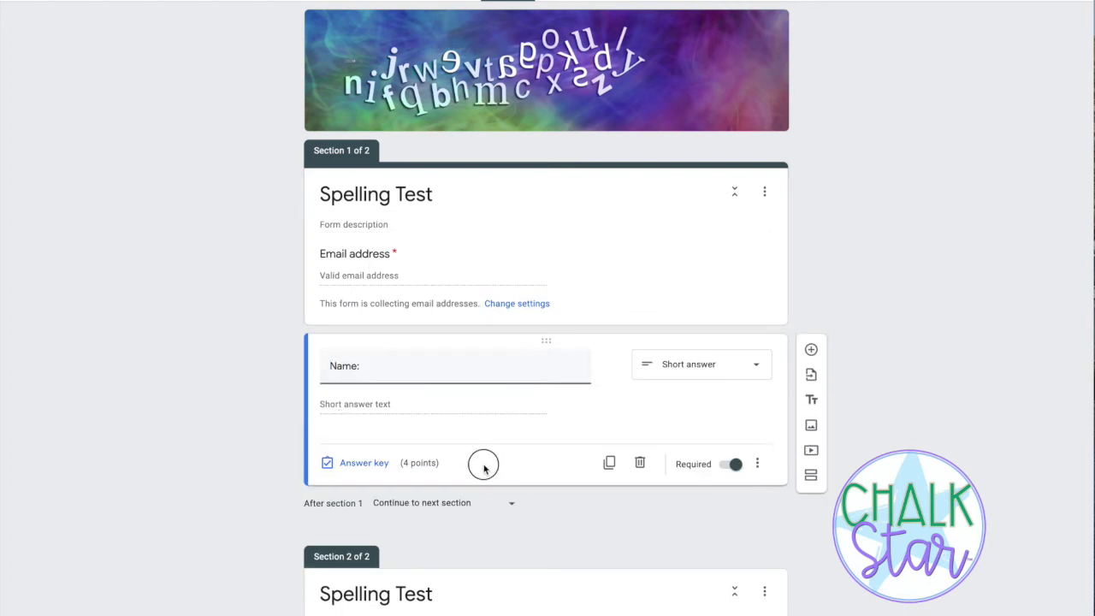
pyautogui.click(639, 464)
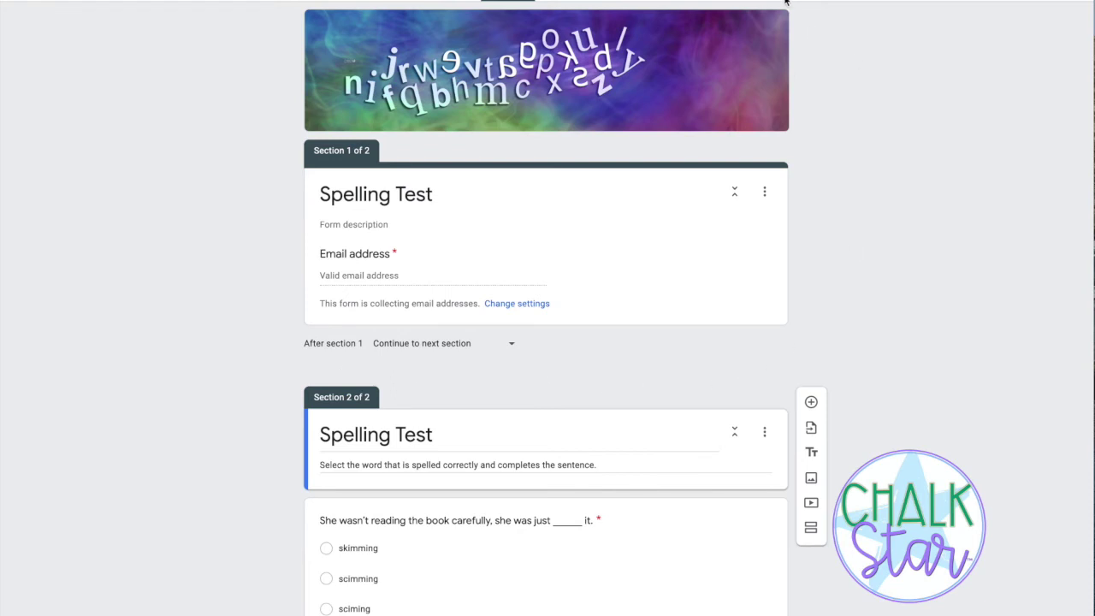
# Set the first question, about not reading the book carefully, to 5 points in its answer key
pyautogui.scroll(-2, 941, 367)
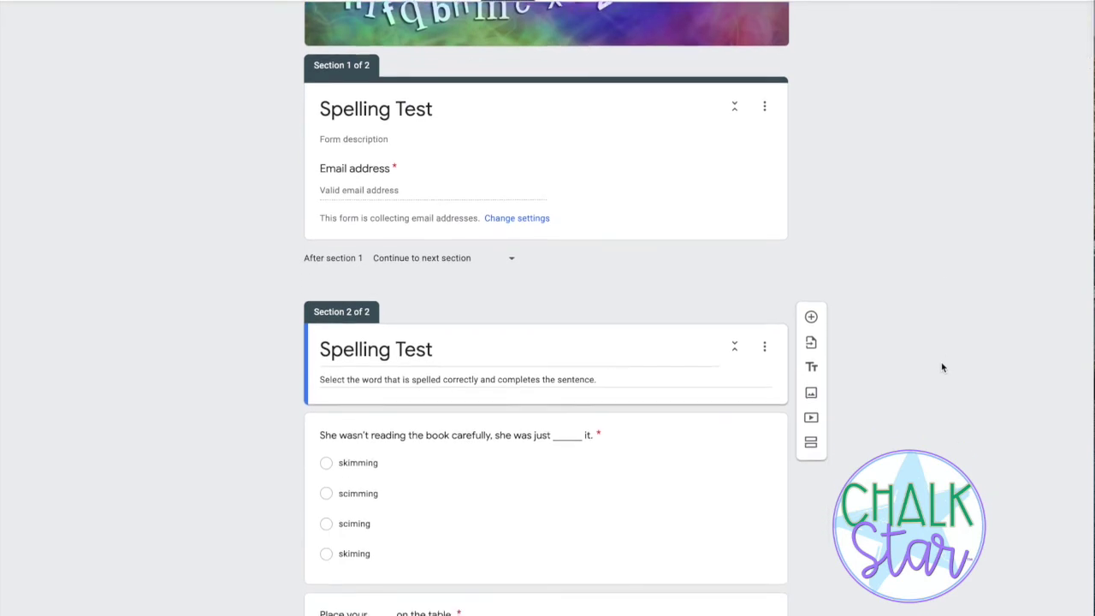
pyautogui.scroll(-2, 941, 367)
pyautogui.scroll(-1, 940, 367)
pyautogui.scroll(-1, 941, 366)
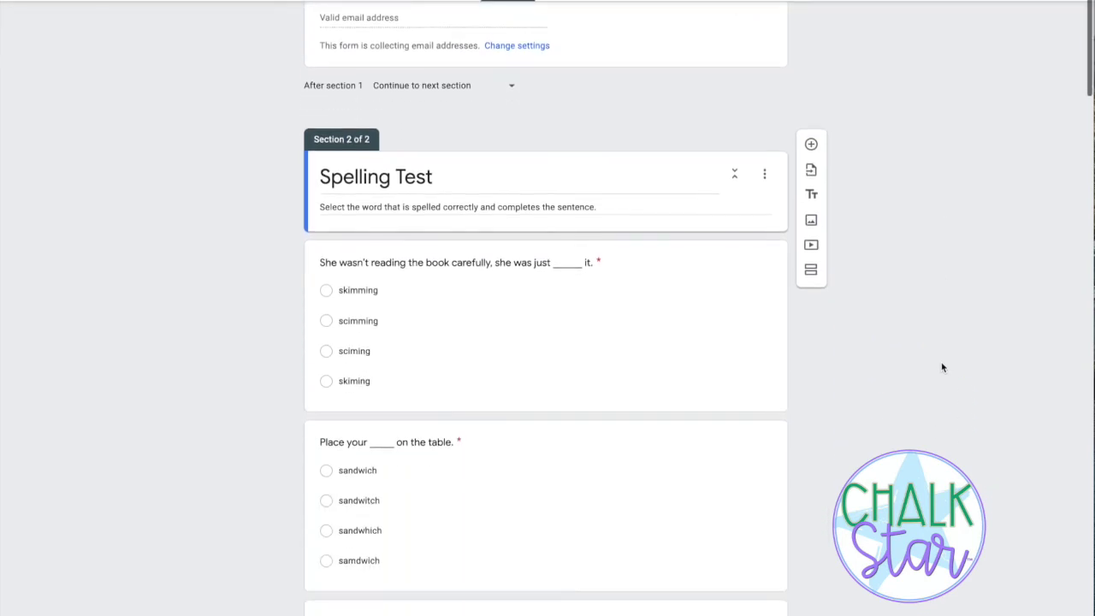
pyautogui.click(503, 402)
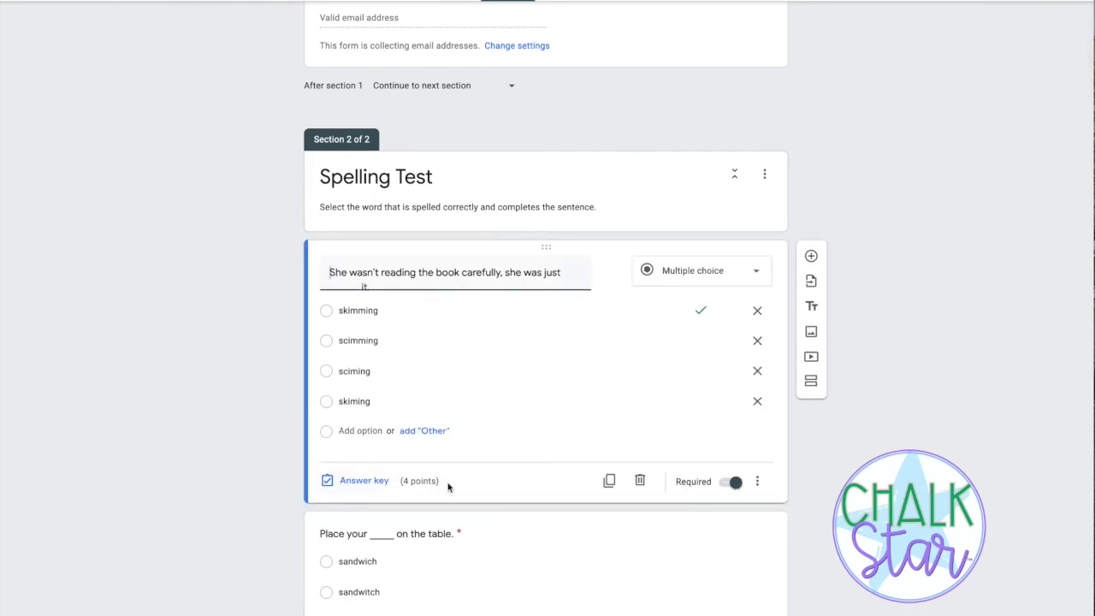
pyautogui.click(360, 483)
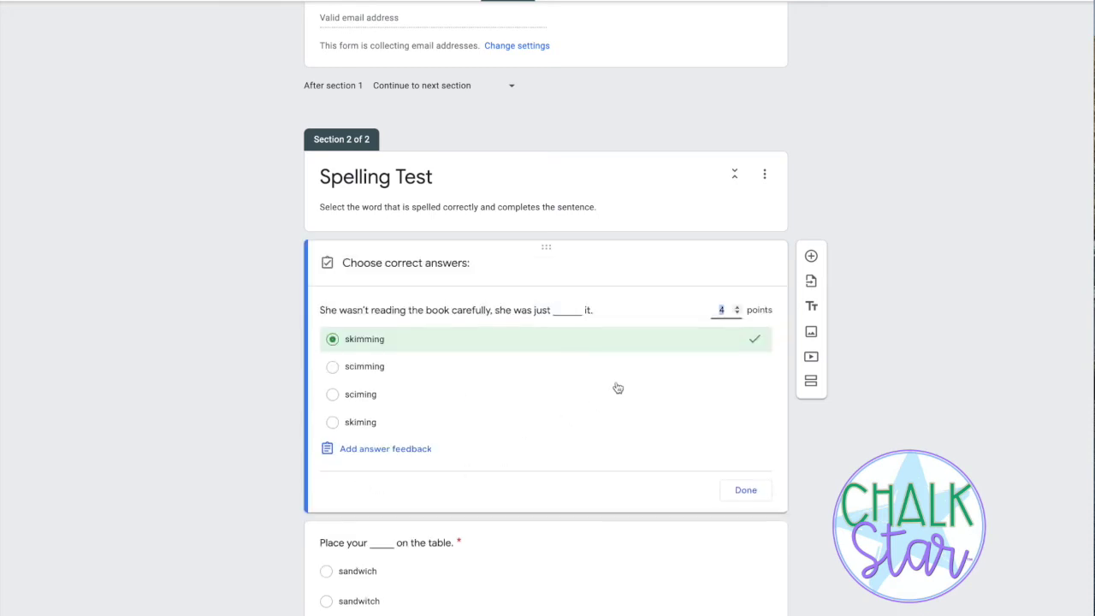
pyautogui.click(737, 309)
pyautogui.scroll(-2, 633, 424)
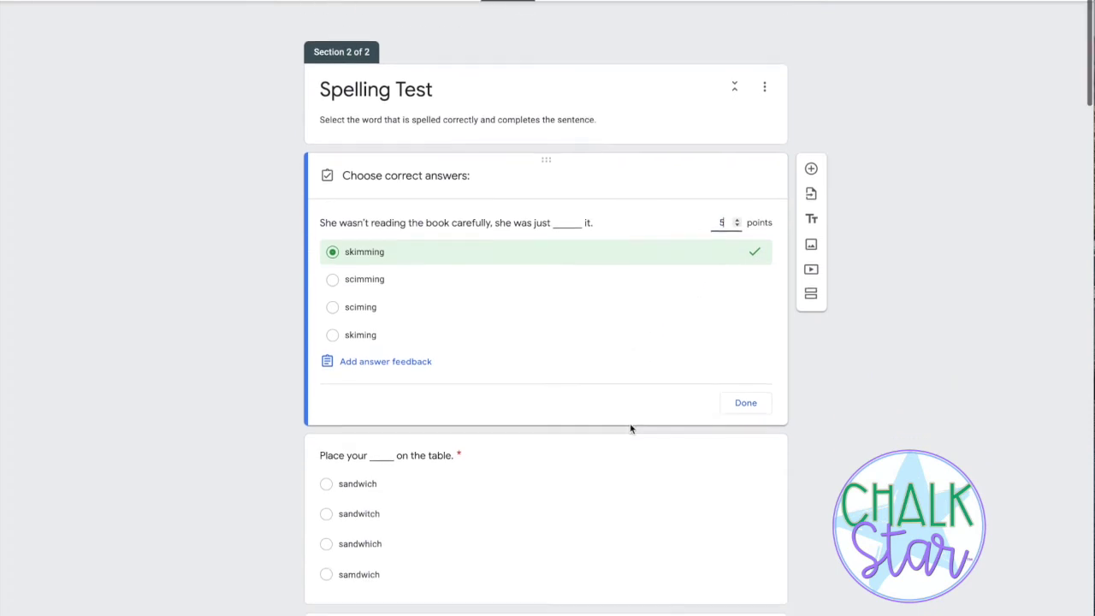
pyautogui.click(746, 405)
# Set the "Place your ____ on the table." question to 5 points in its answer key
pyautogui.scroll(-2, 452, 540)
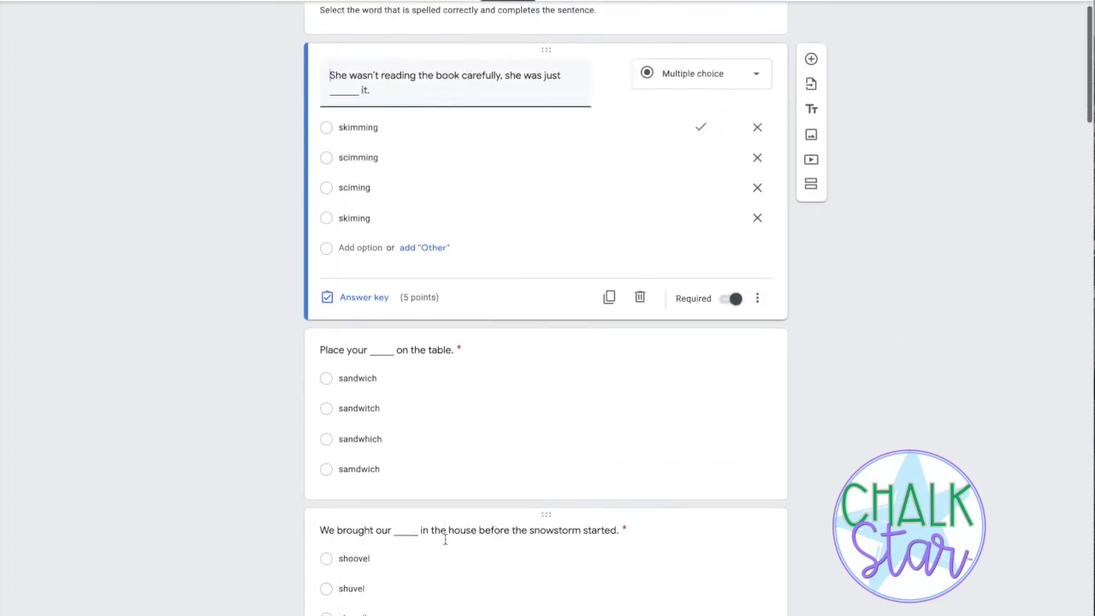
pyautogui.click(435, 409)
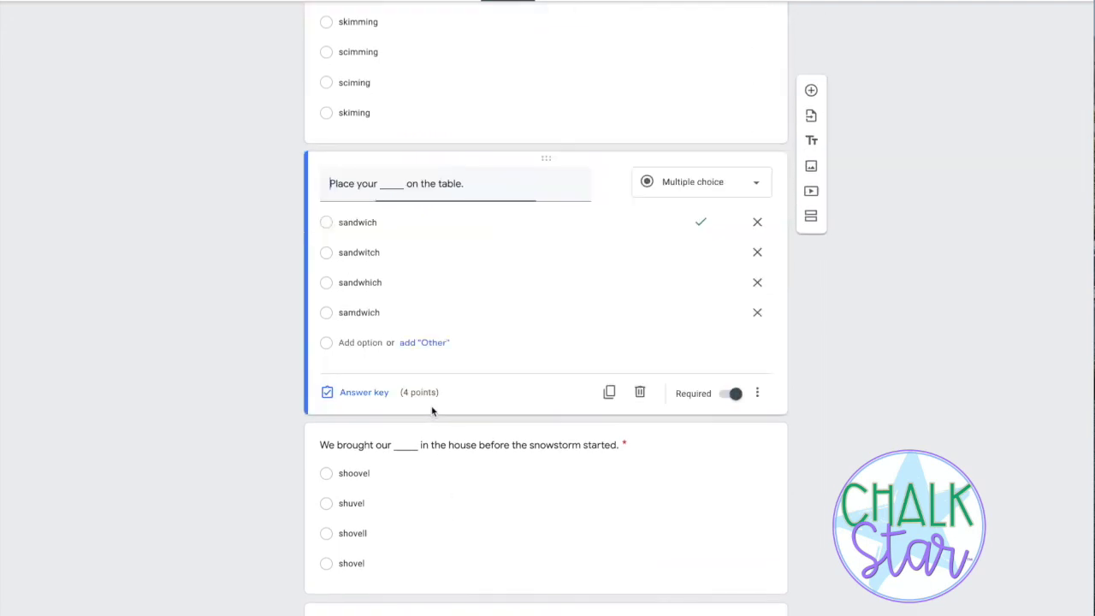
pyautogui.click(363, 393)
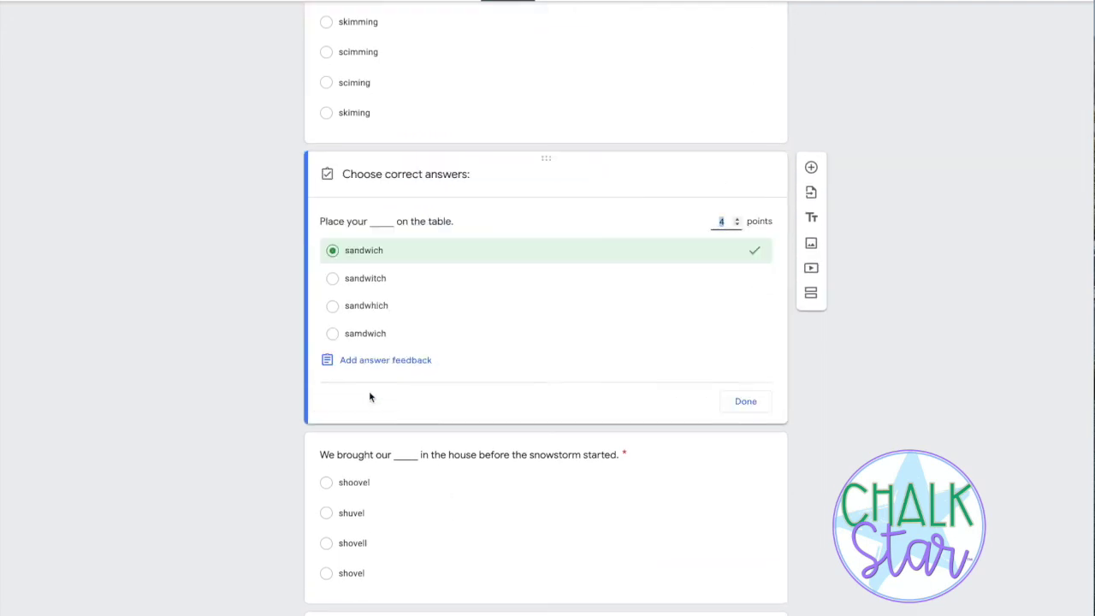
pyautogui.click(739, 220)
pyautogui.click(746, 409)
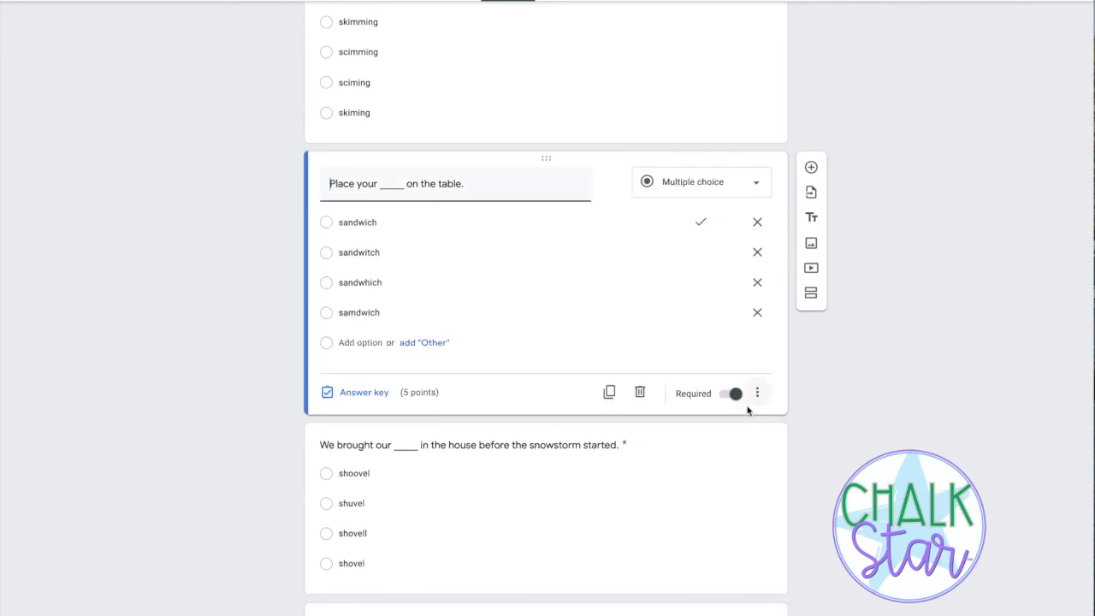
# Set the question about the house before the snowstorm to 5 points in its answer key
pyautogui.scroll(-2, 748, 434)
pyautogui.click(542, 407)
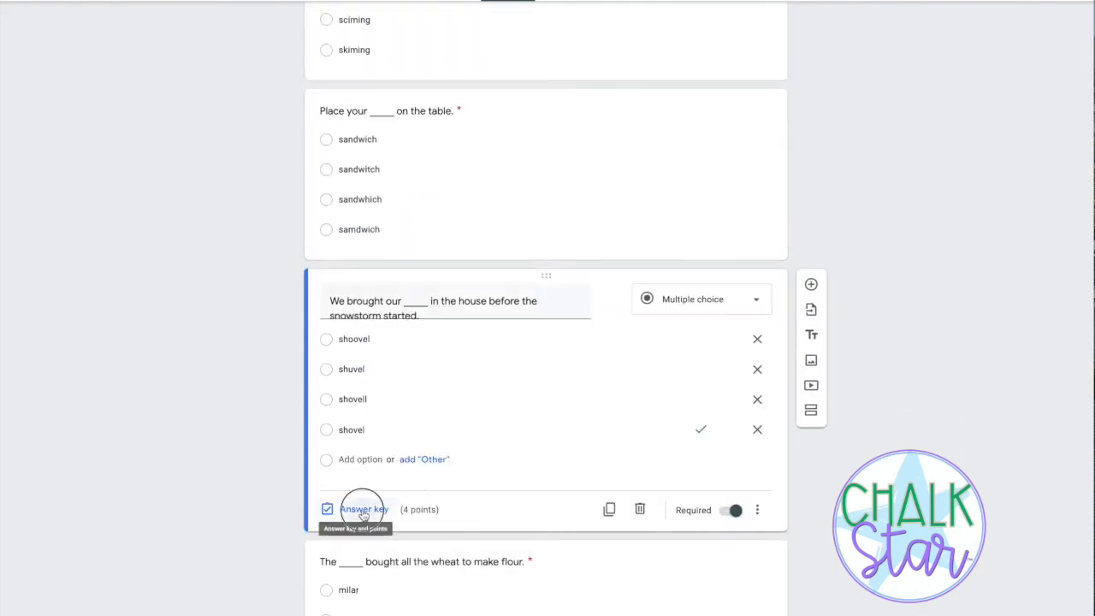
pyautogui.click(359, 508)
pyautogui.click(736, 335)
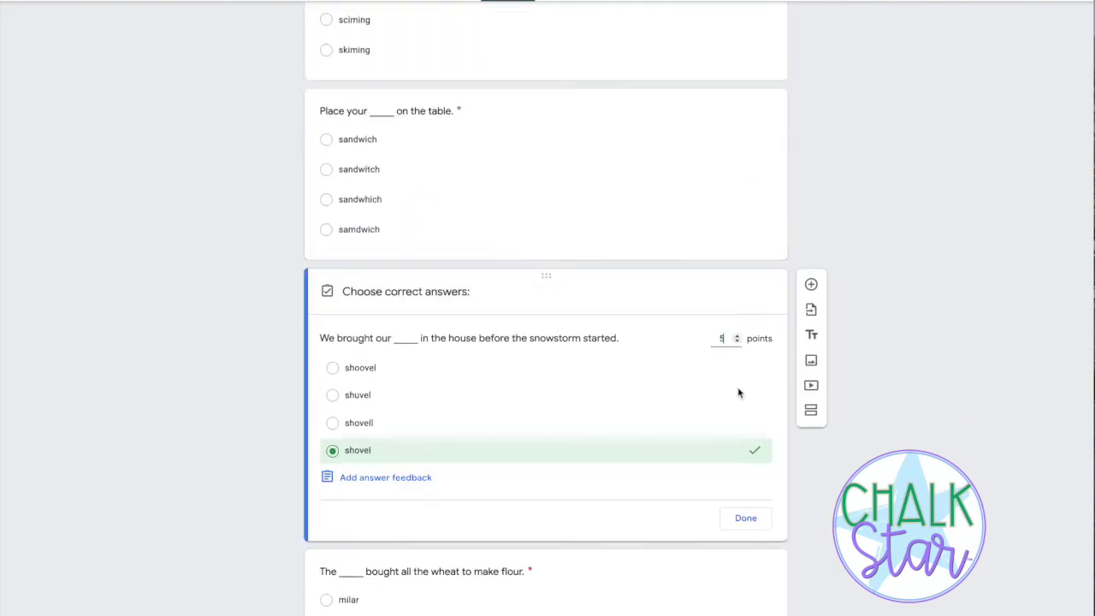
pyautogui.click(745, 519)
# Raise the point value of the question about buying wheat to make flour by one in its answer key
pyautogui.scroll(-3, 633, 488)
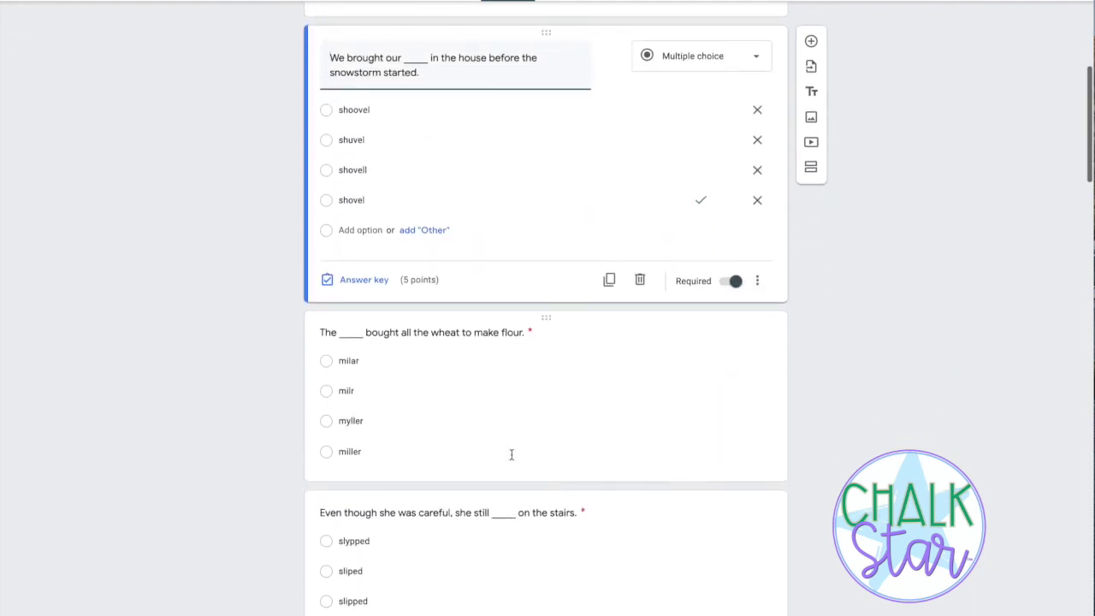
pyautogui.click(511, 452)
pyautogui.click(365, 537)
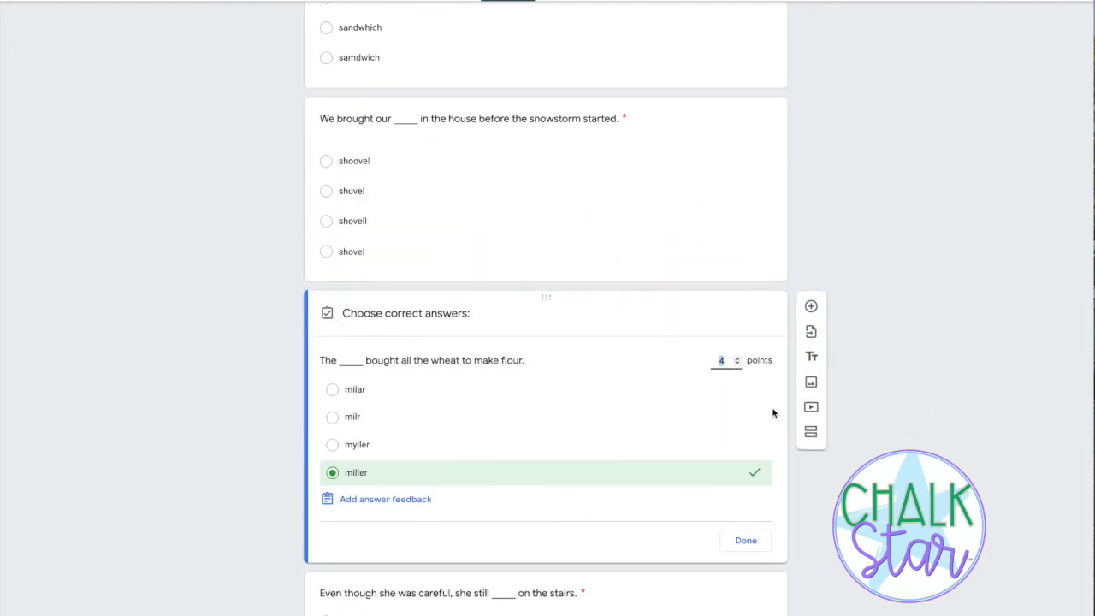
pyautogui.click(738, 358)
# Return to section 1 and select its title card containing the email address field
pyautogui.scroll(7, 850, 93)
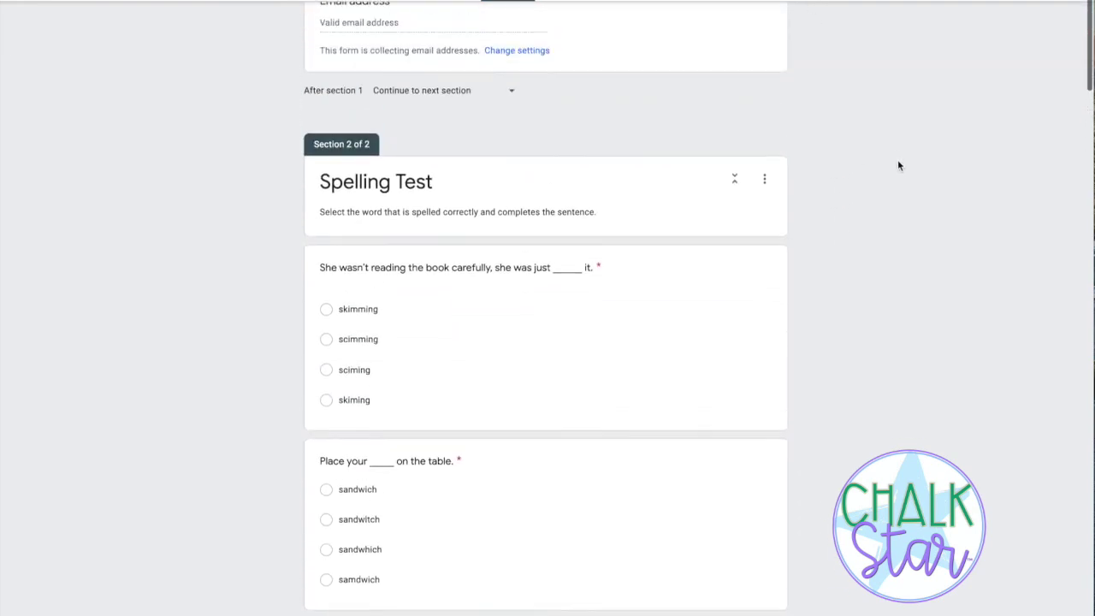
pyautogui.scroll(3, 899, 169)
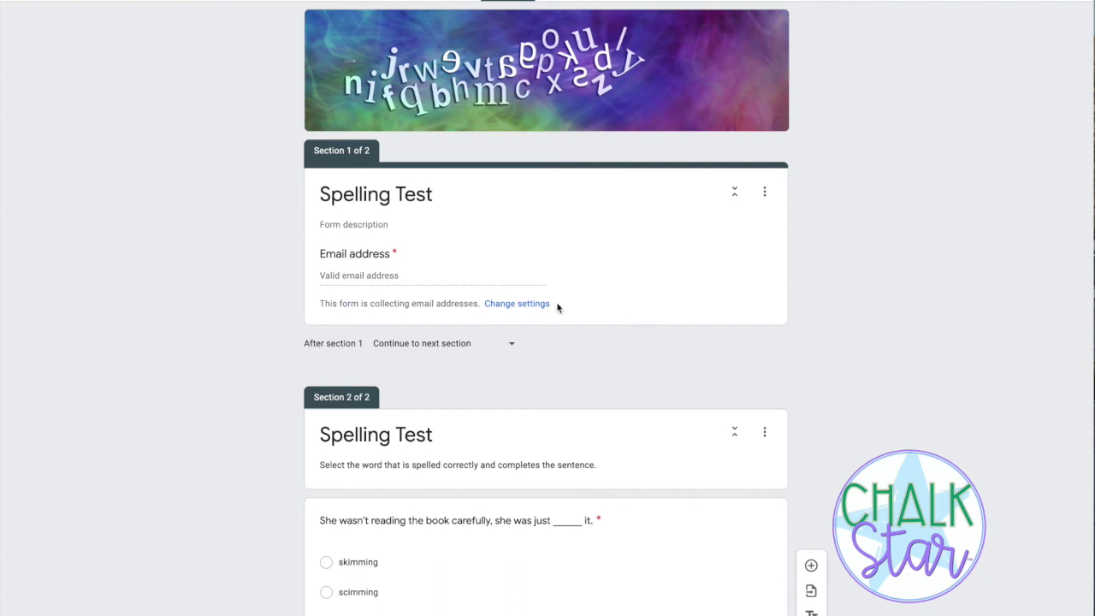
pyautogui.click(437, 282)
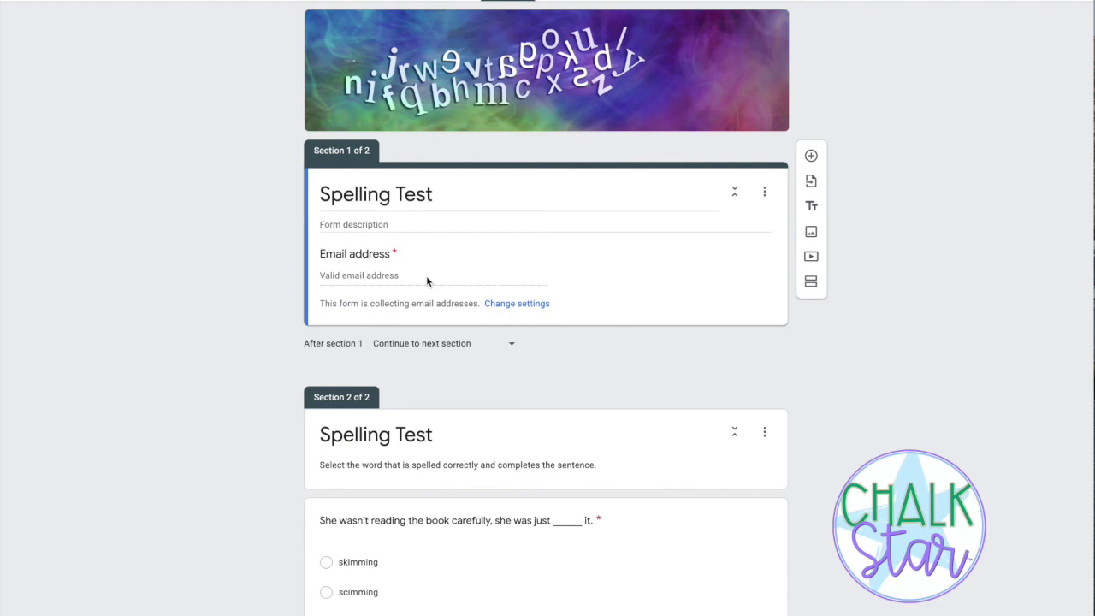